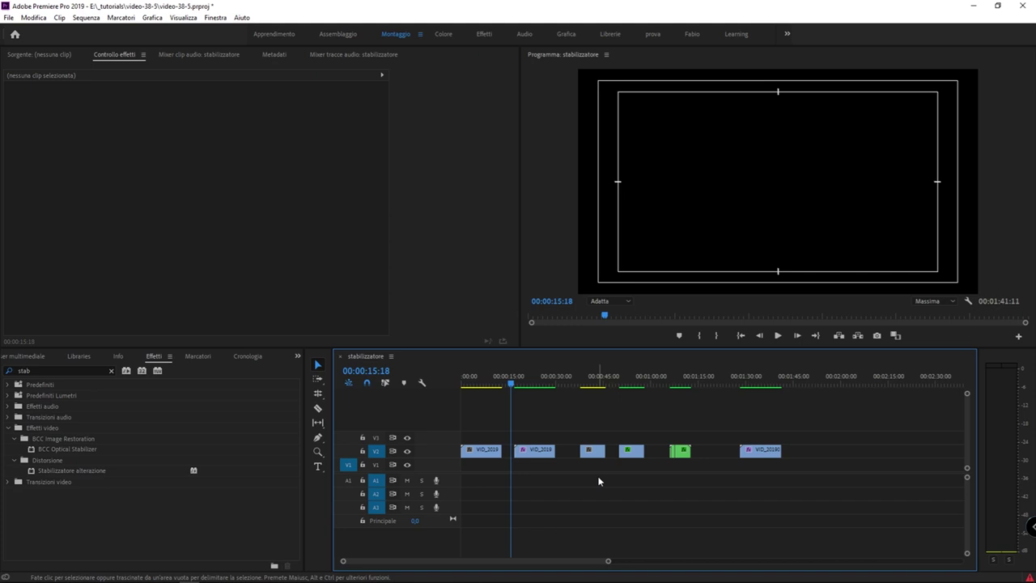
- Play the stabilizzatore sequence from the start in full screen, then return to the workspace
key("Home")
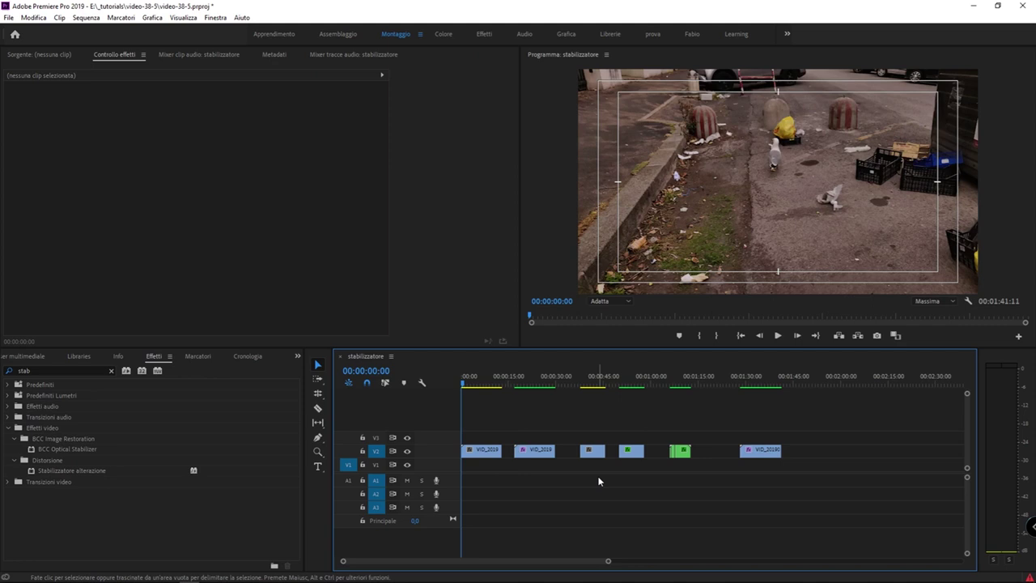
key("ctrl+grave")
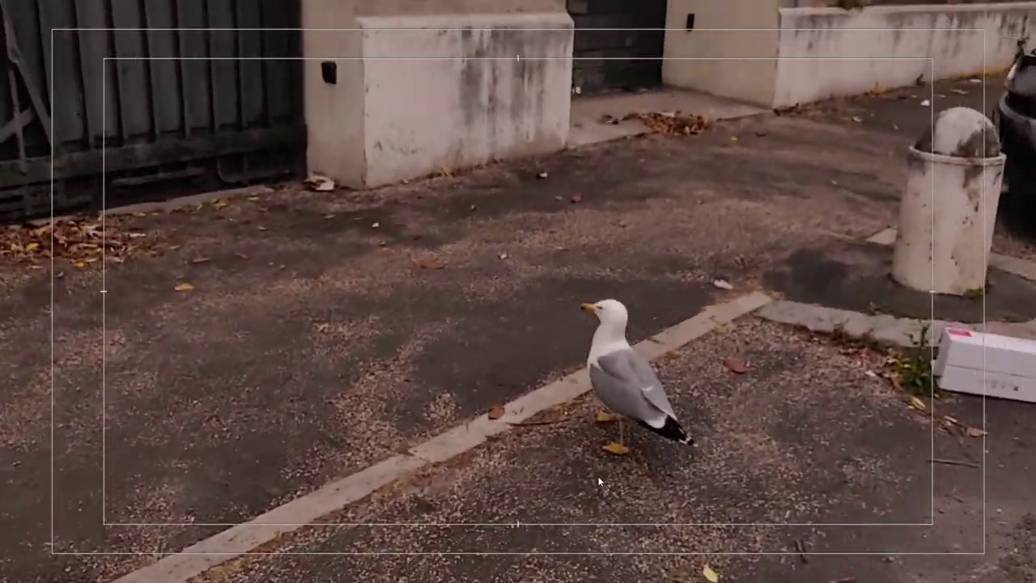
key("Escape")
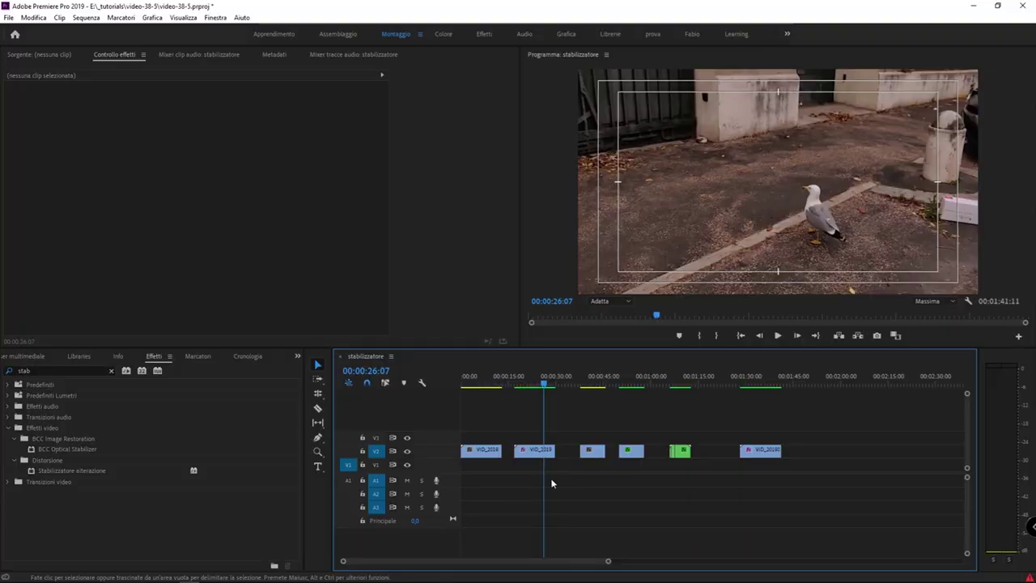
- Drag the Stabilizzatore alterazione effect from the Effects panel onto the first V2 seagull clip
left_click(486, 450)
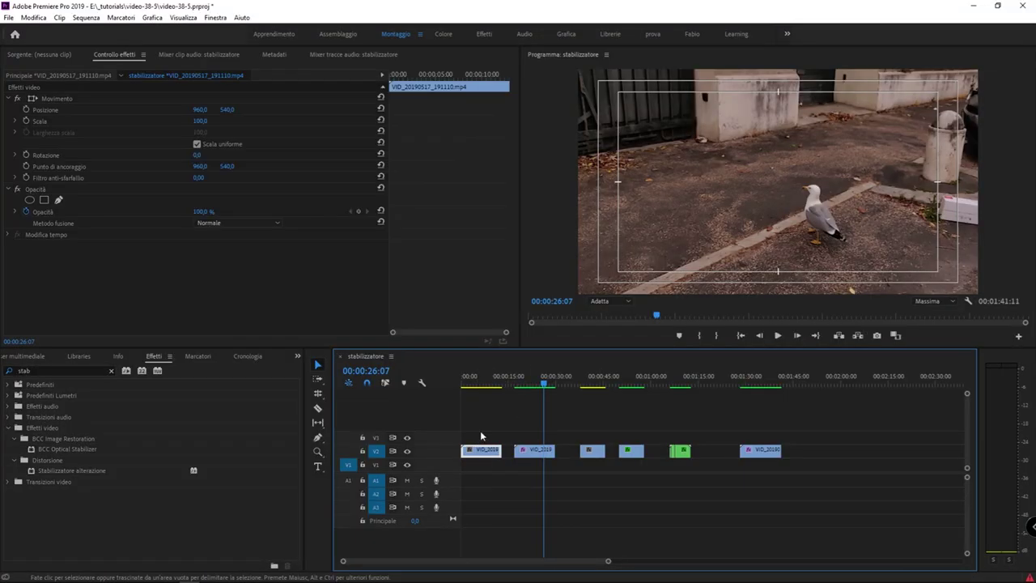
key("Home")
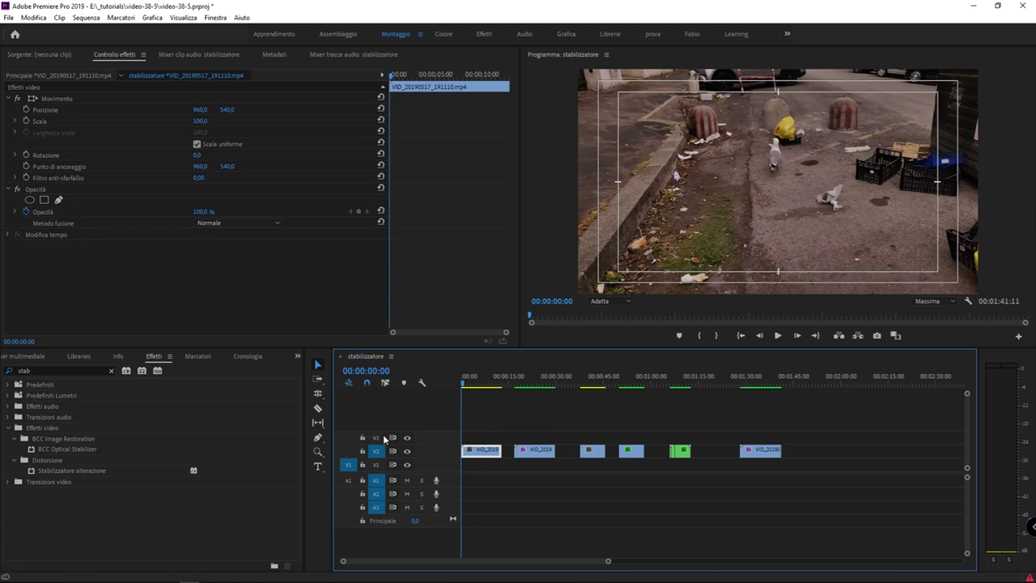
left_click(49, 370)
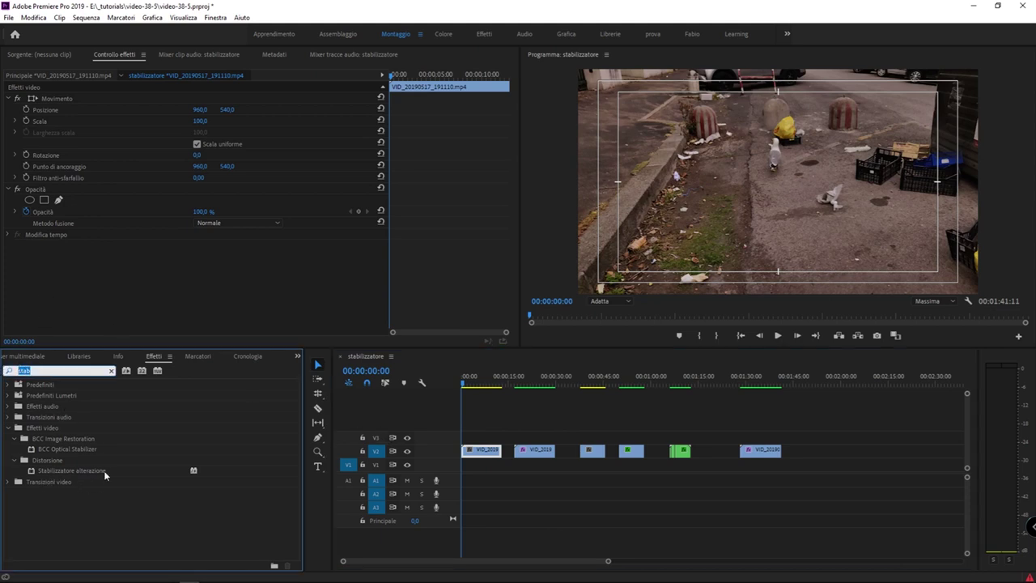
left_click(42, 460)
left_click(62, 472)
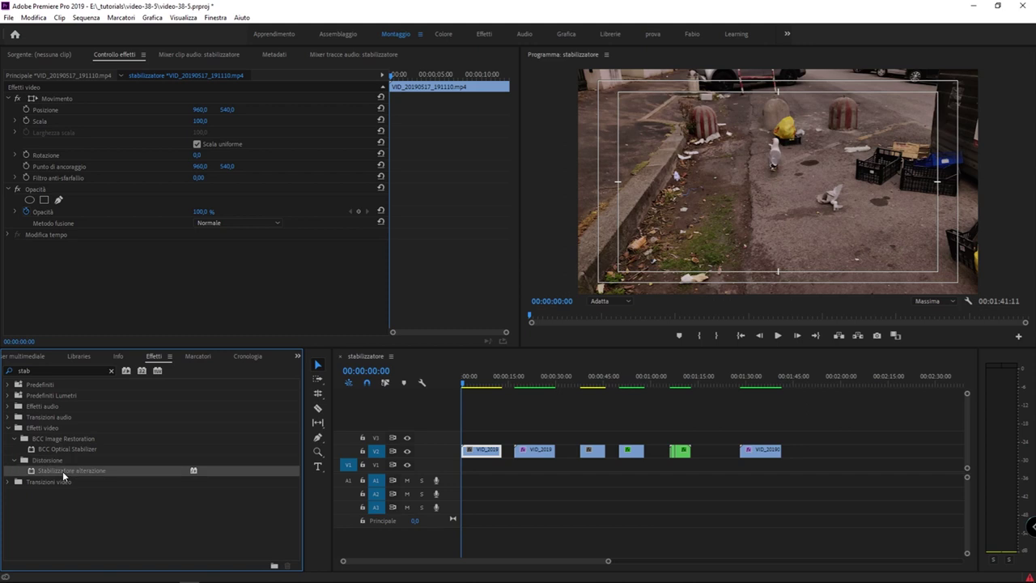
left_click_drag(102, 475, 486, 452)
left_click_drag(487, 451, 485, 453)
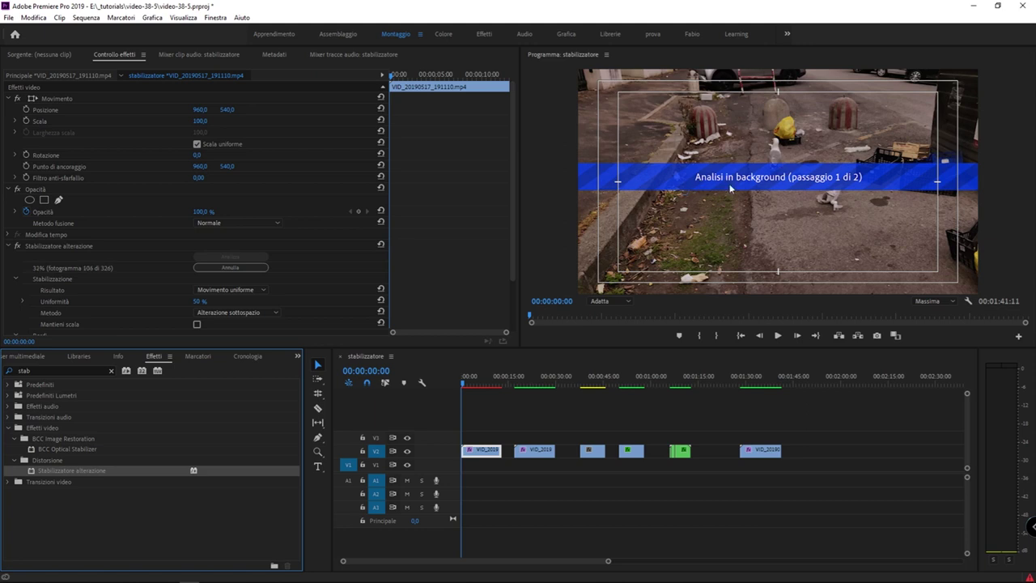
- Scrub the timeline to about 25 seconds, then back to 00:00:08:01, while the analysis completes
left_click_drag(532, 380, 543, 382)
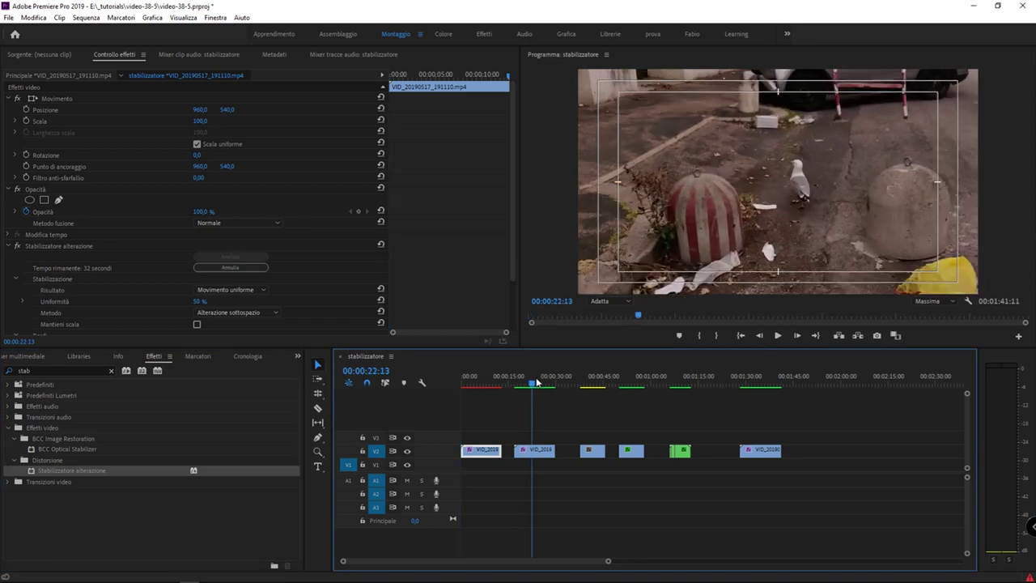
left_click(487, 382)
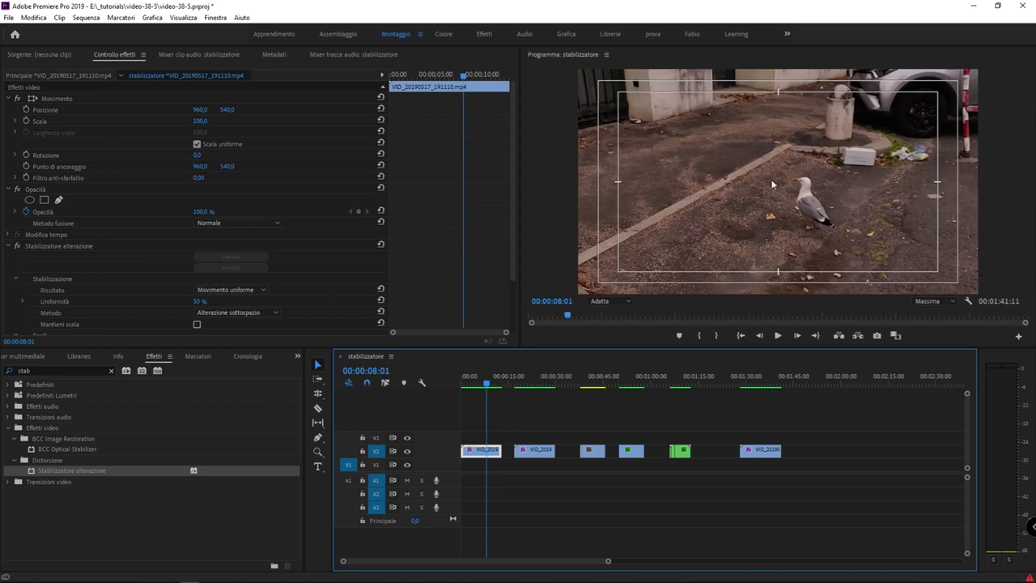
- Play the stabilized first clip from the sequence start, then stop and scroll Effect Controls to Bordi
key("Home")
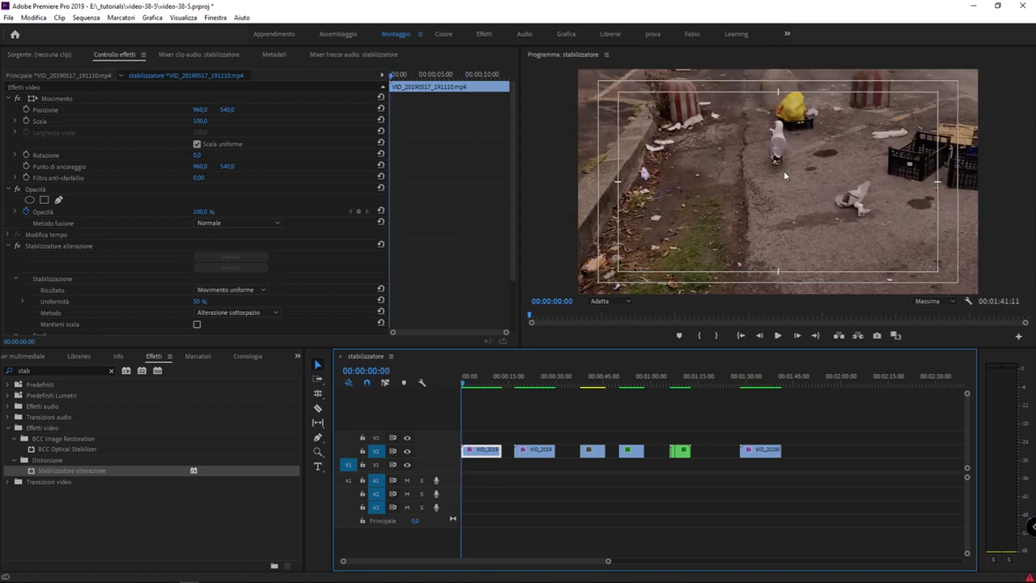
key("space")
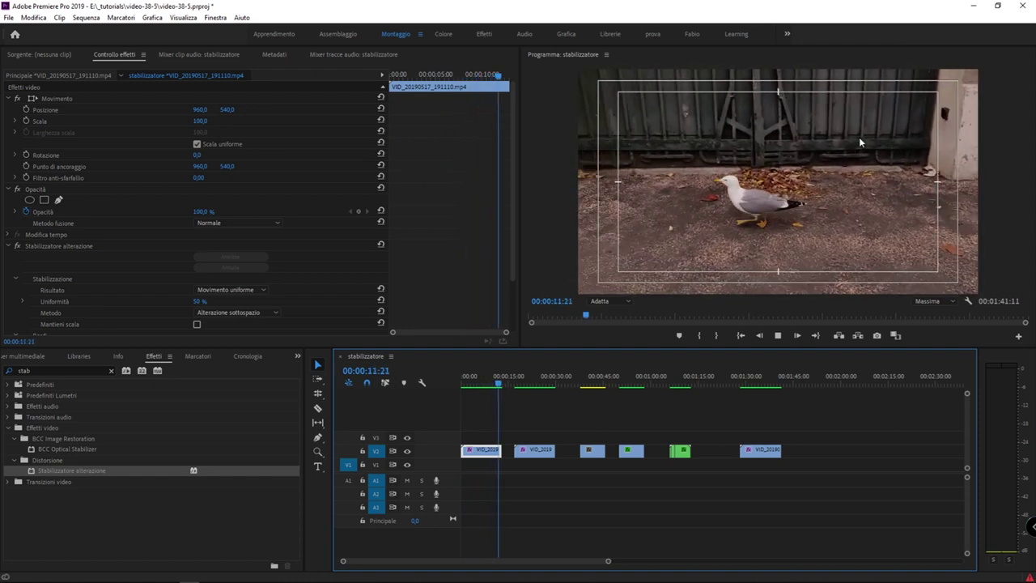
key("space")
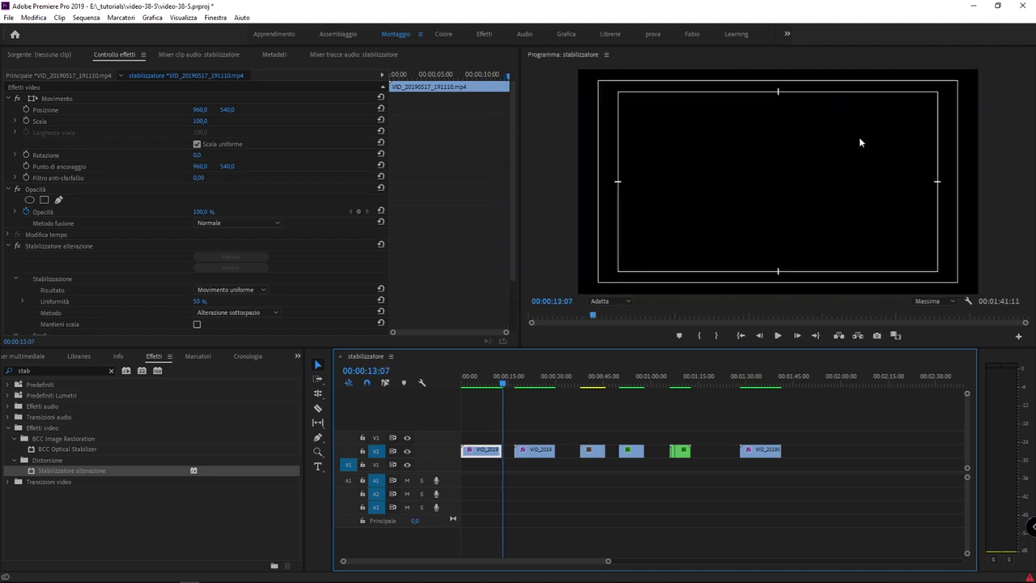
key("Home")
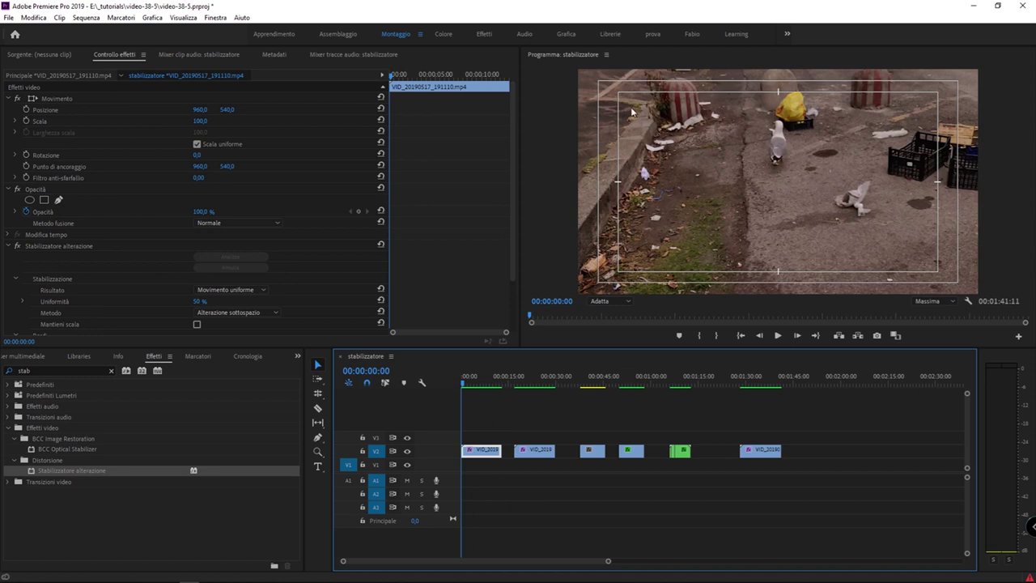
scroll(104, 267, "down", 3)
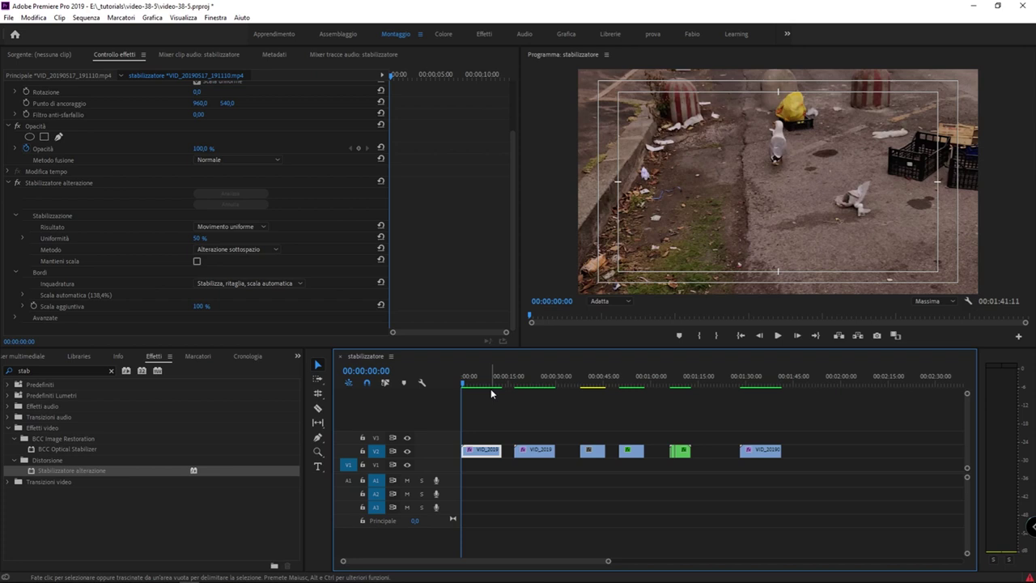
- Jump to the last seagull clip at 00:01:28:10 and view it briefly full screen
left_click(740, 381)
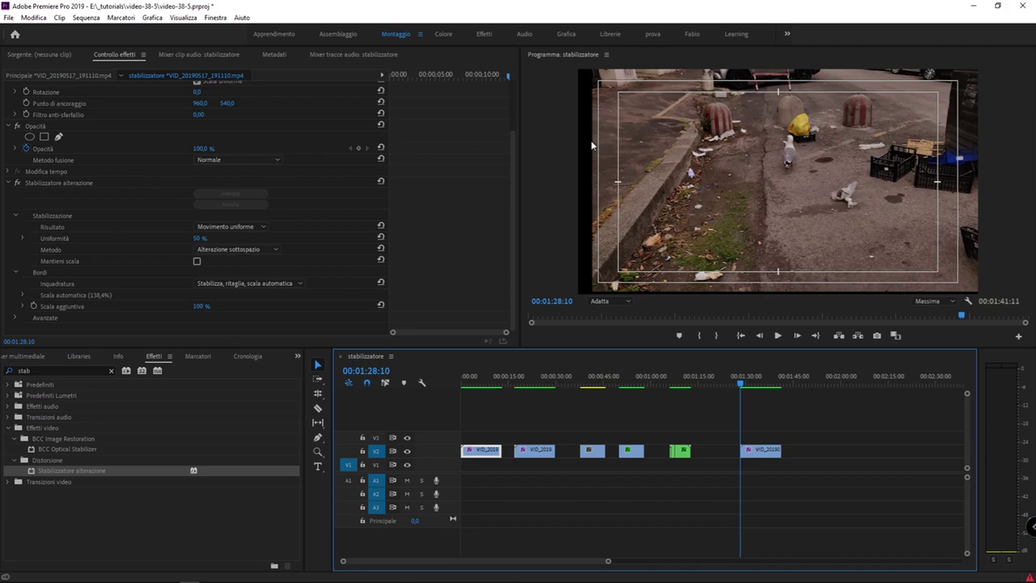
key("ctrl+grave")
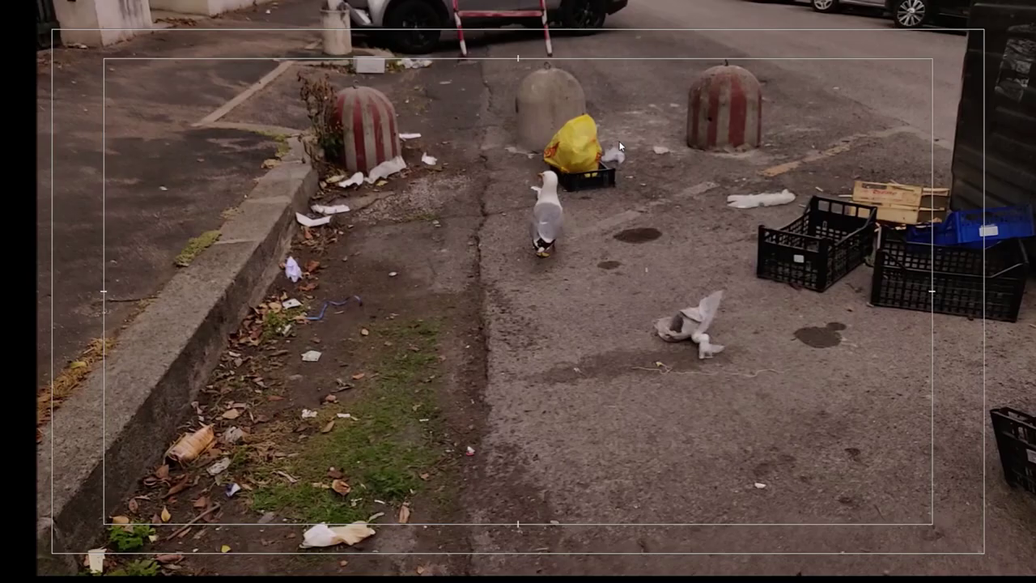
key("ctrl+grave")
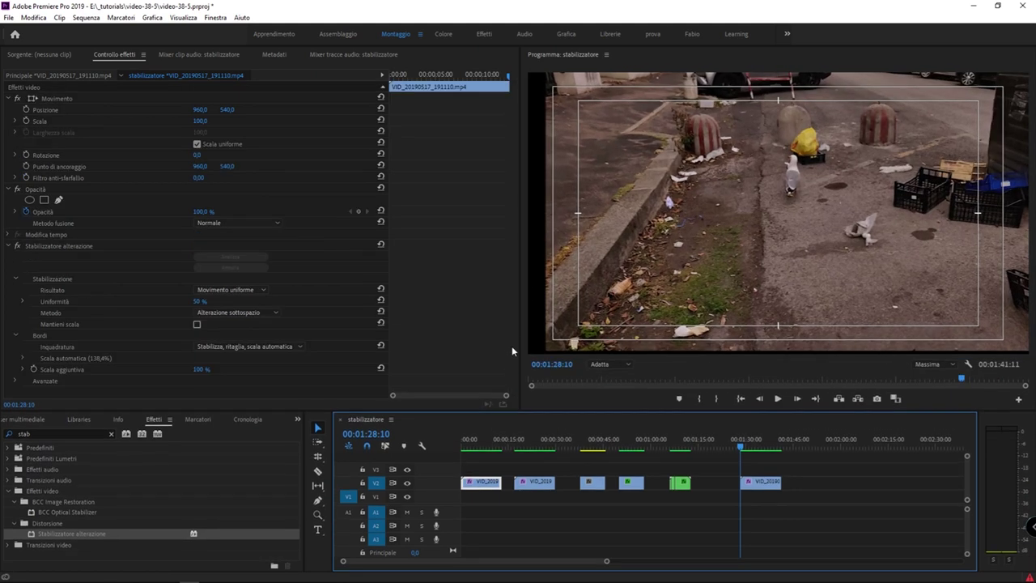
- Widen the Program monitor and play the last seagull clip
left_click_drag(518, 345, 306, 319)
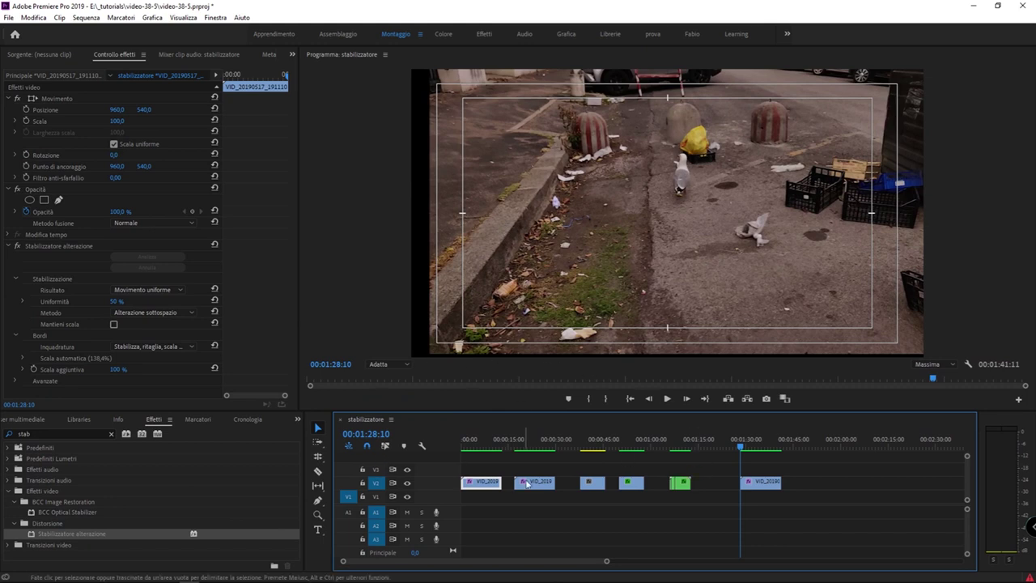
key("space")
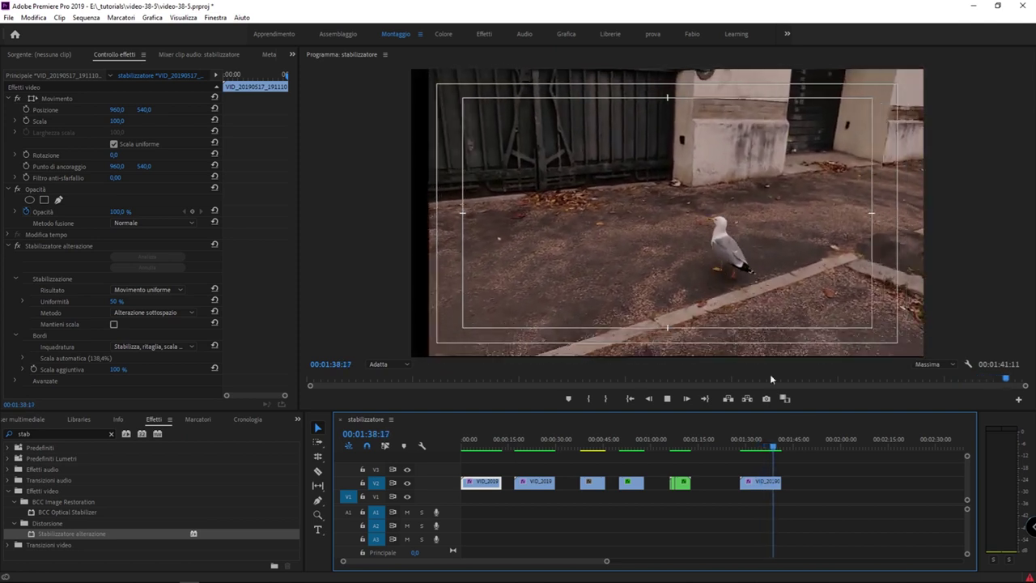
key("space")
- Replay the last clip from its start, then scrub back near the sequence start
left_click(740, 446)
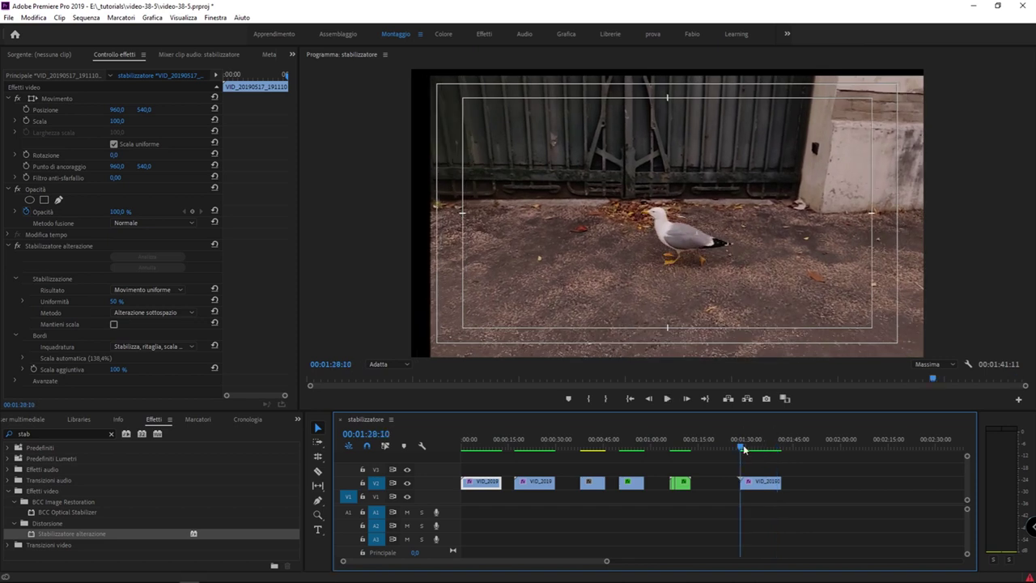
key("space")
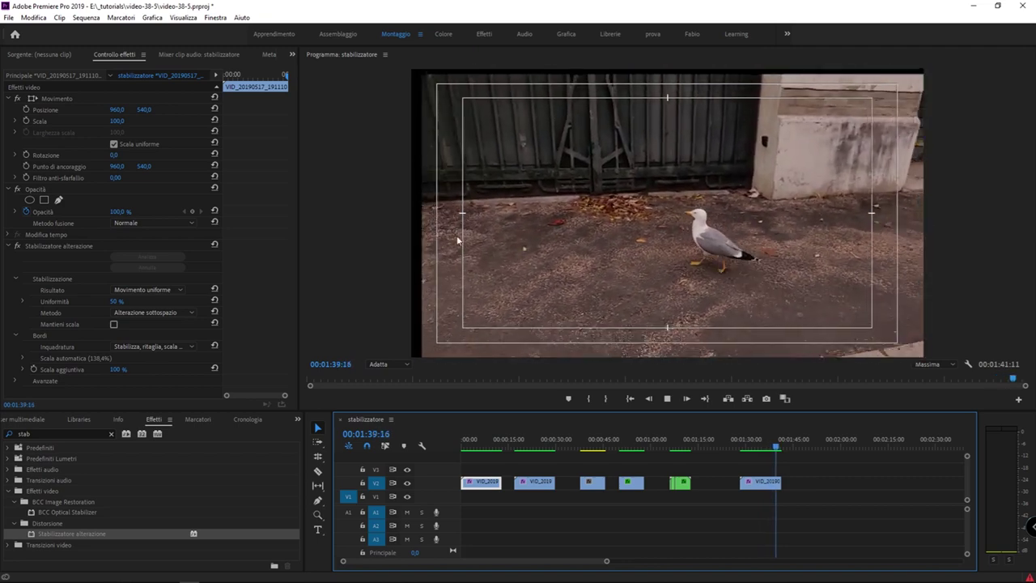
left_click_drag(758, 444, 737, 444)
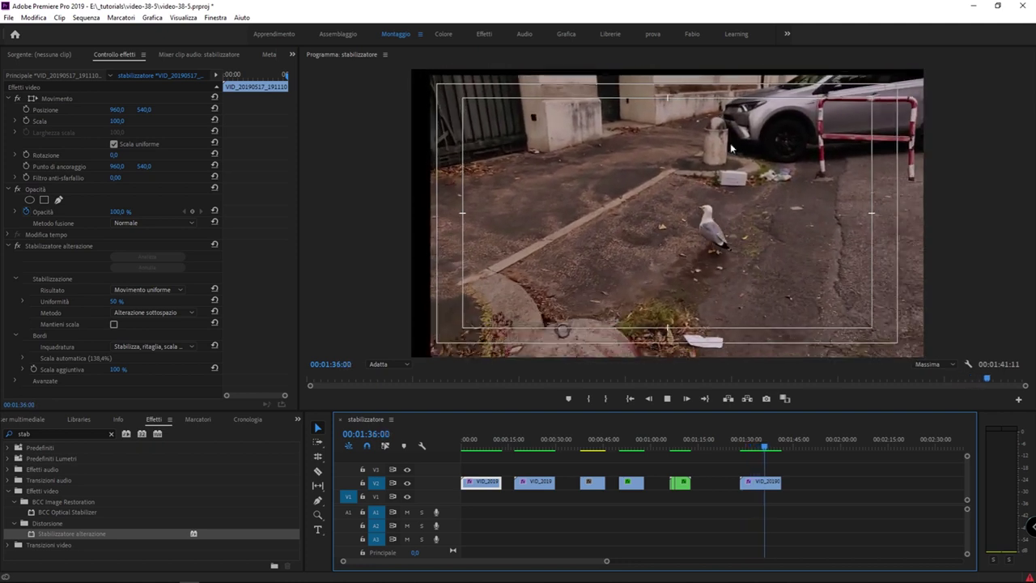
left_click_drag(779, 445, 478, 439)
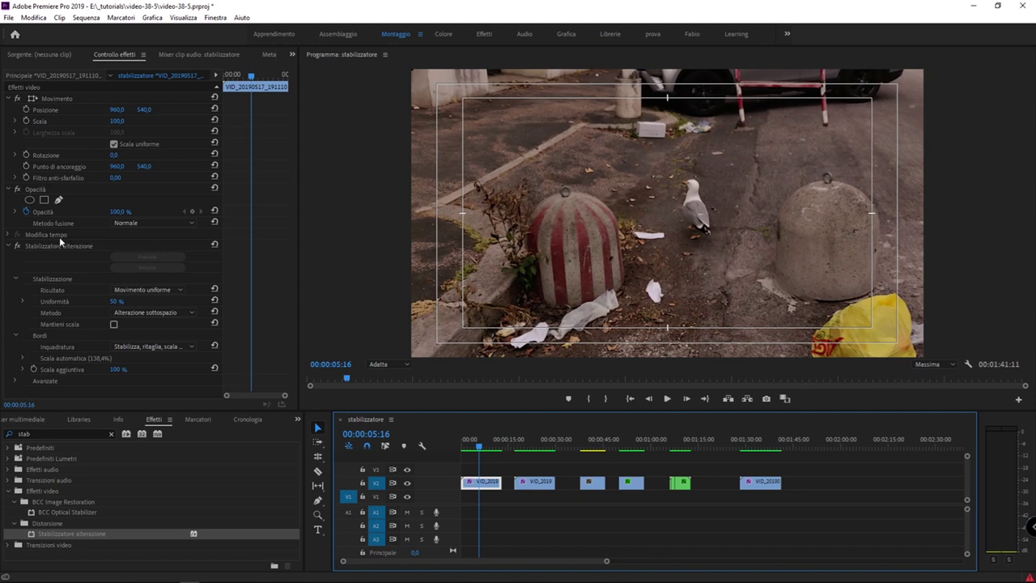
left_click(80, 293)
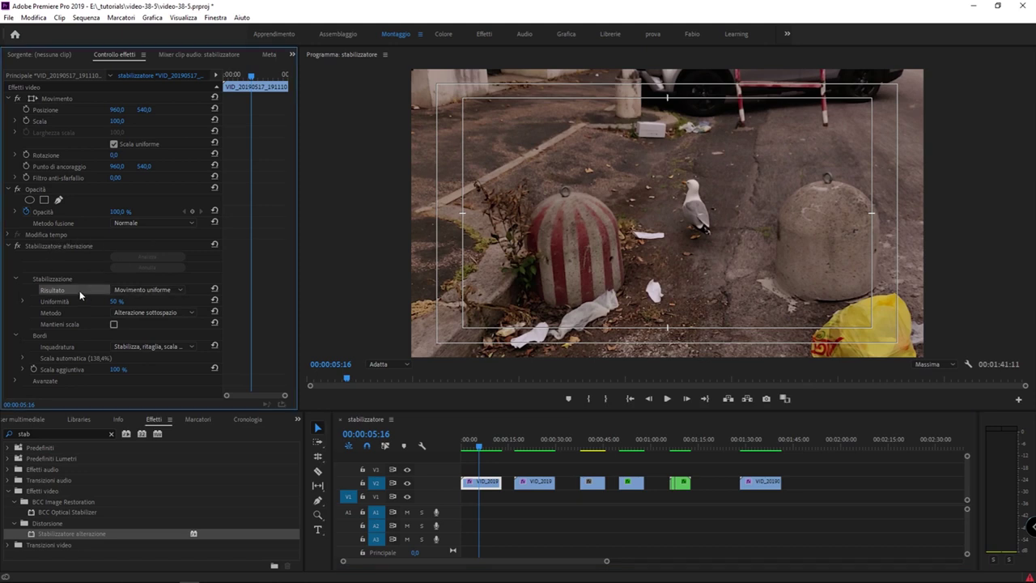
left_click(171, 290)
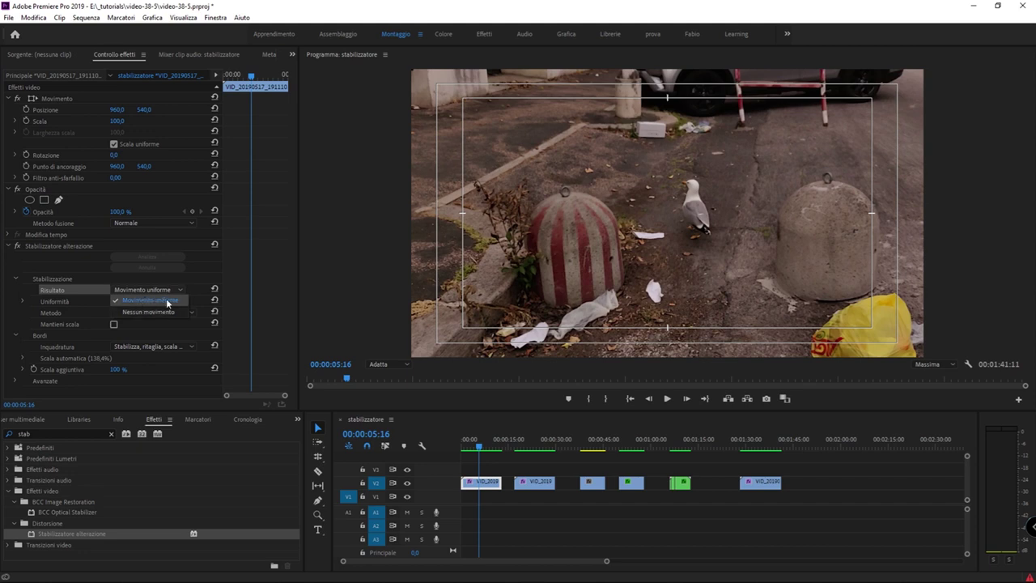
left_click(147, 287)
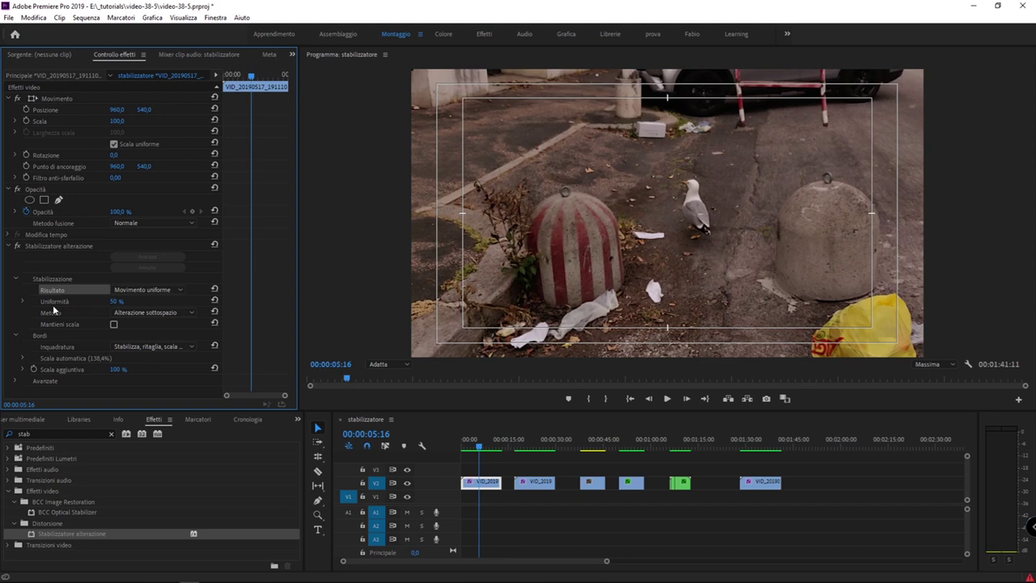
- Lower the stabilizer smoothness from 50% to 0% and play the sequence from the start to judge it
left_click_drag(114, 302, 81, 302)
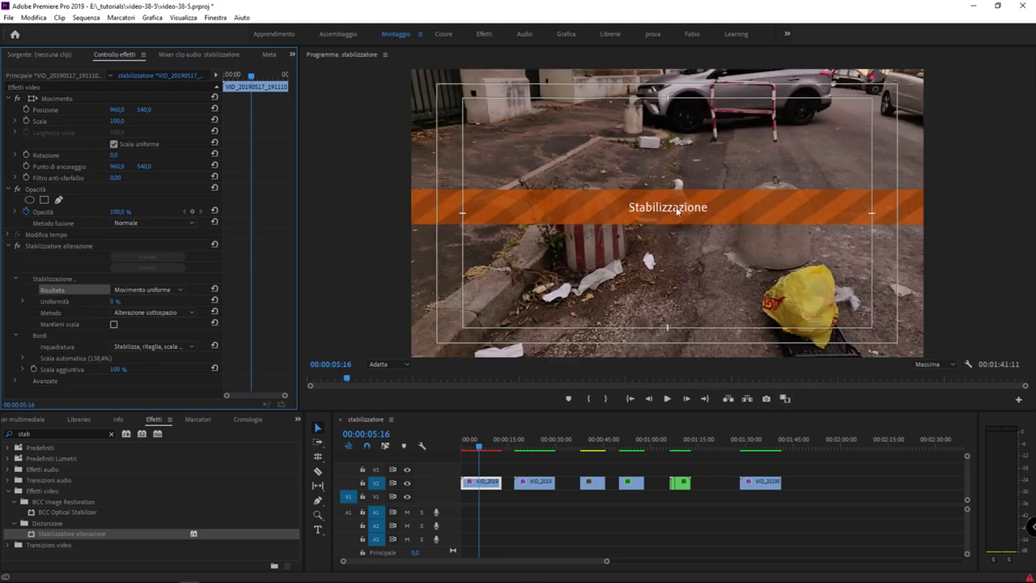
left_click(465, 447)
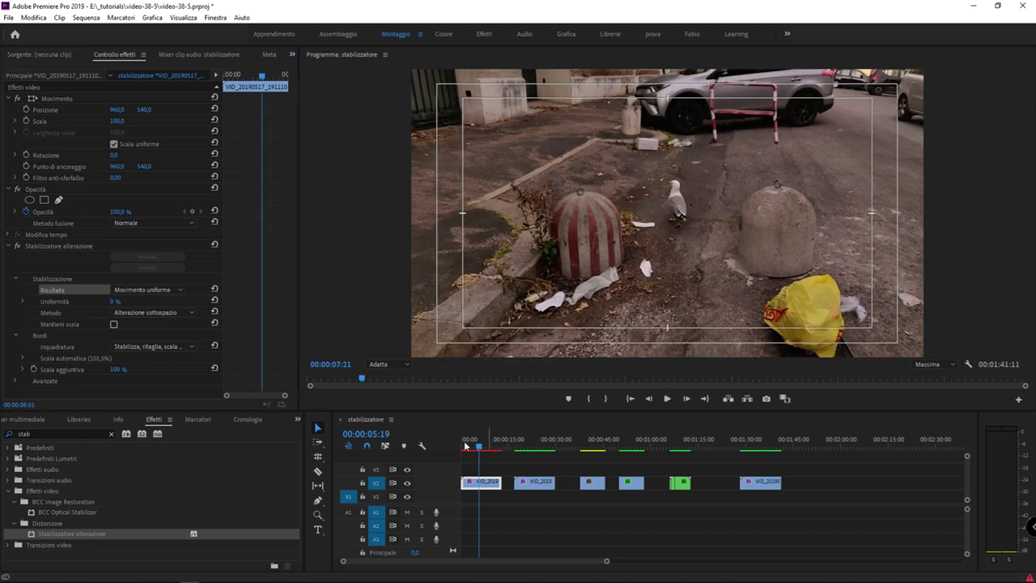
key("Home")
key("space")
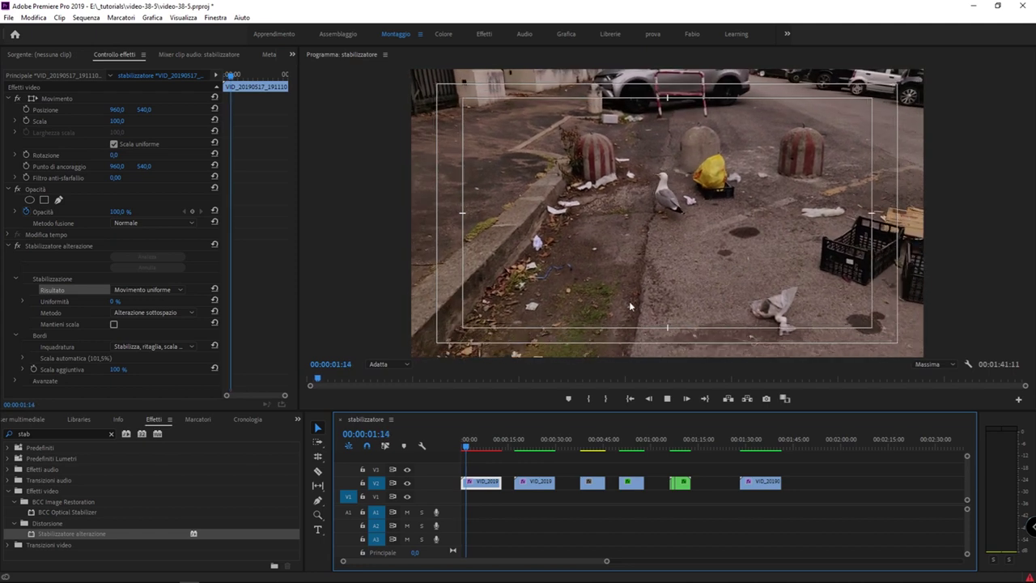
key("space")
- Raise the smoothness back to 50%, then remove the stabilizer change
left_click_drag(115, 301, 198, 306)
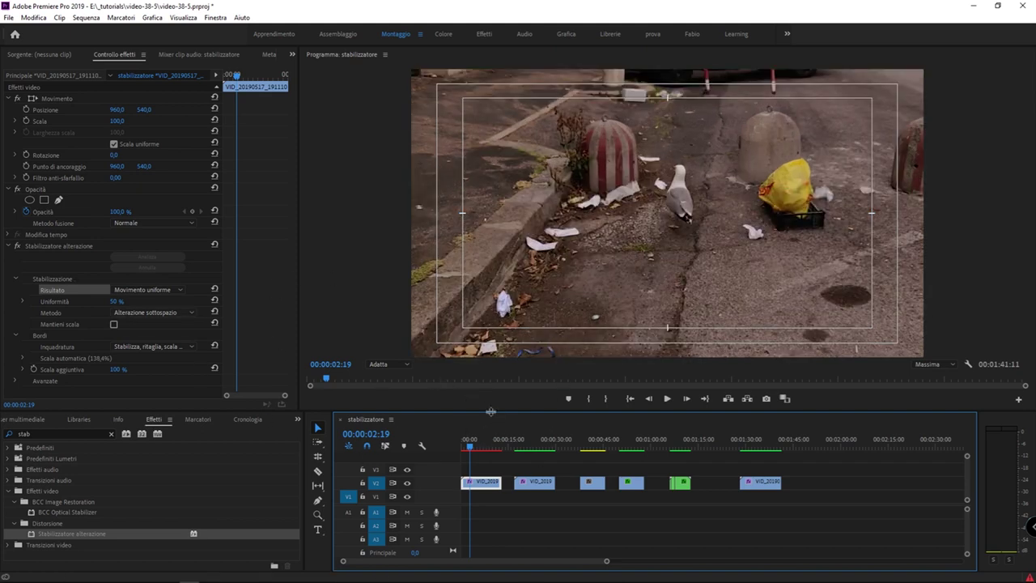
key("Delete")
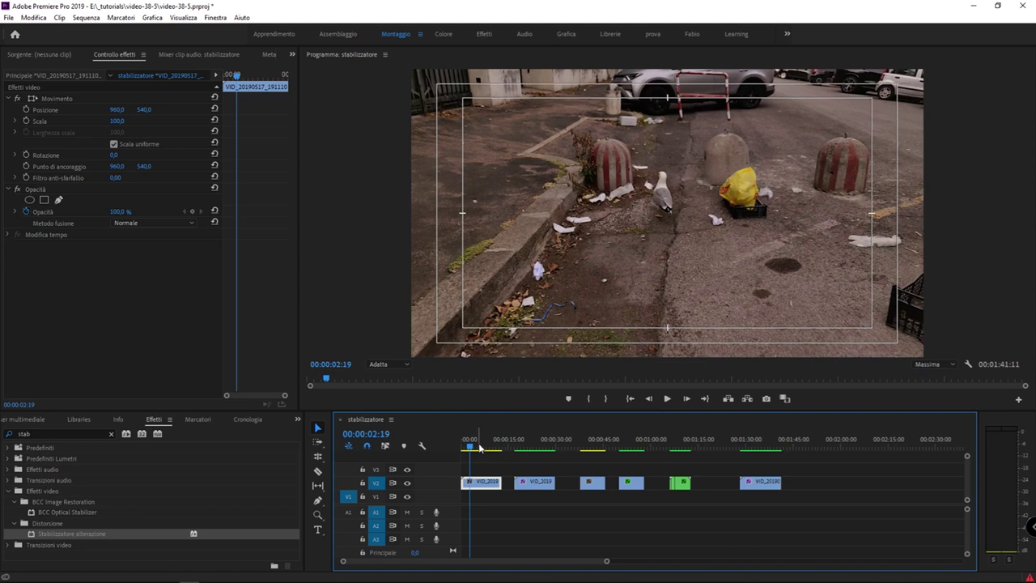
- Redo the stabilizer change with Modifica > Ripristina modifica
left_click(33, 17)
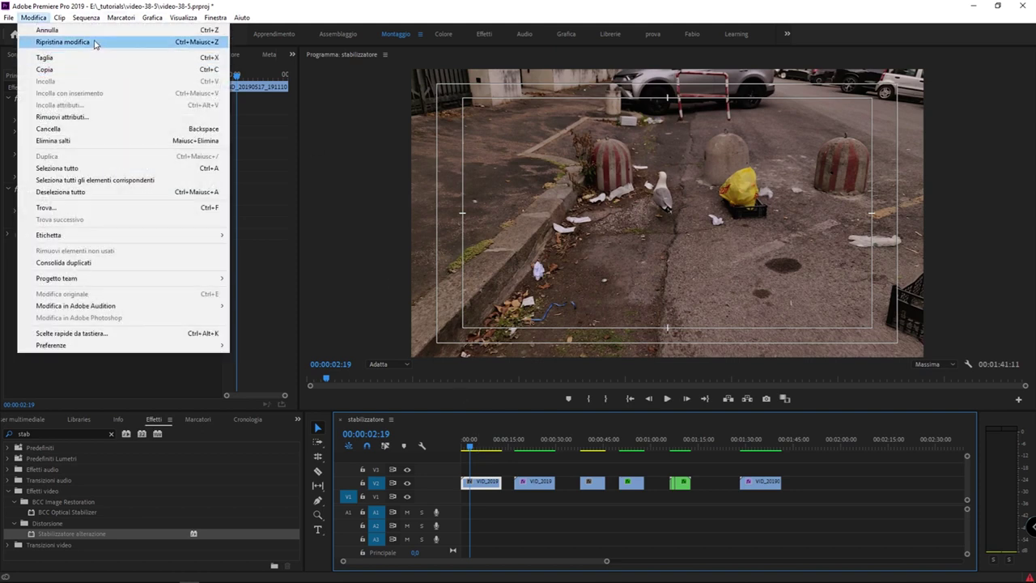
left_click(95, 42)
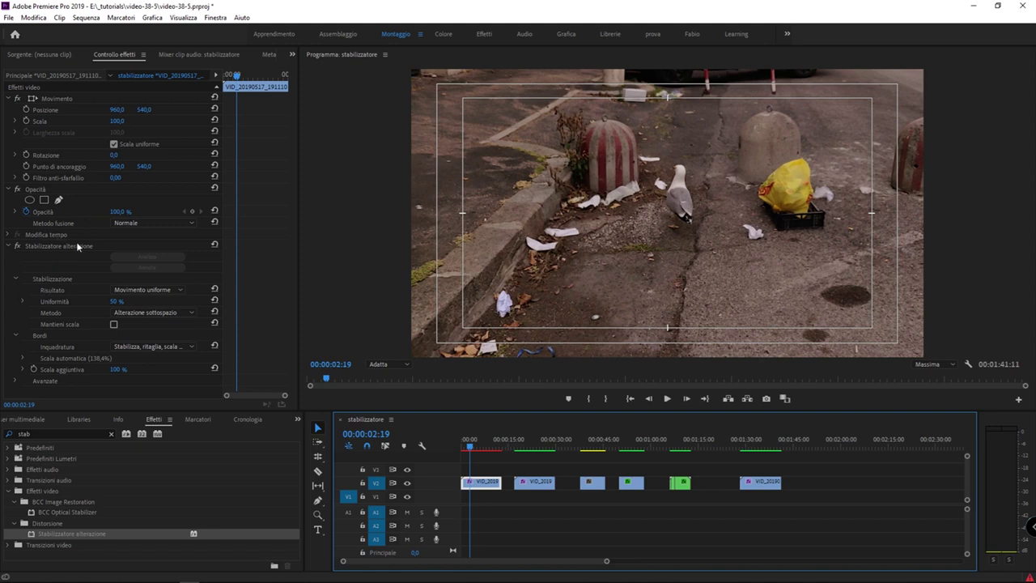
- Compare the Risultato modes Movimento uniforme and Nessun movimento, keeping Movimento uniforme at 50% smoothness
left_click(164, 289)
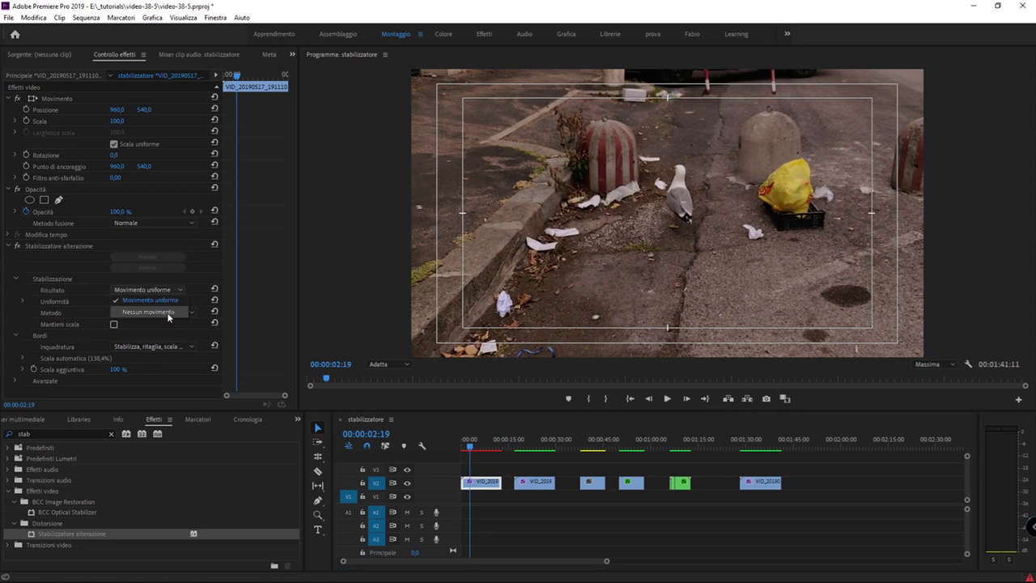
left_click(147, 312)
left_click(143, 289)
left_click(147, 312)
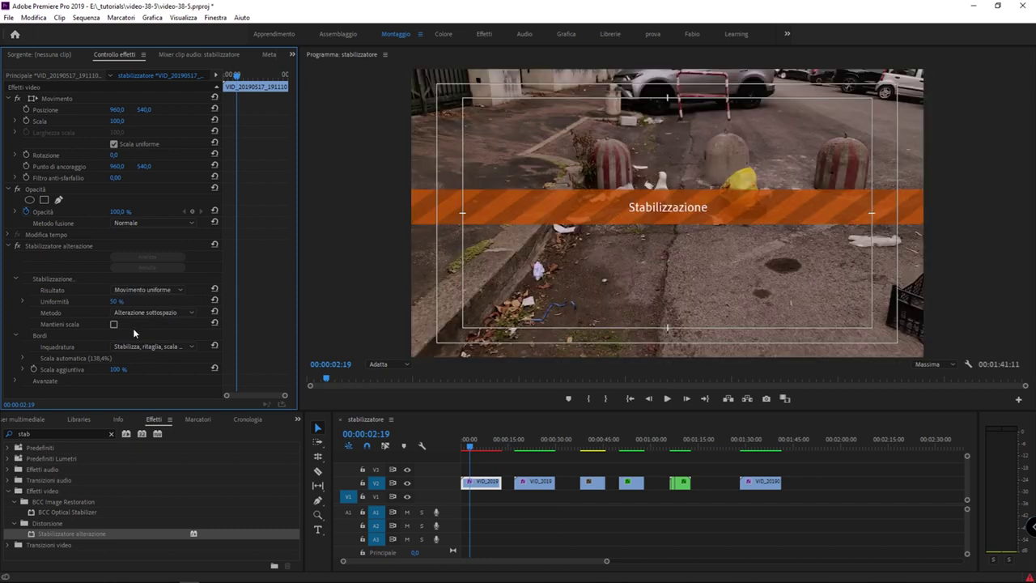
- Jump to the later seagull clips around 00:00:38 and play them to review stabilization
left_click(584, 446)
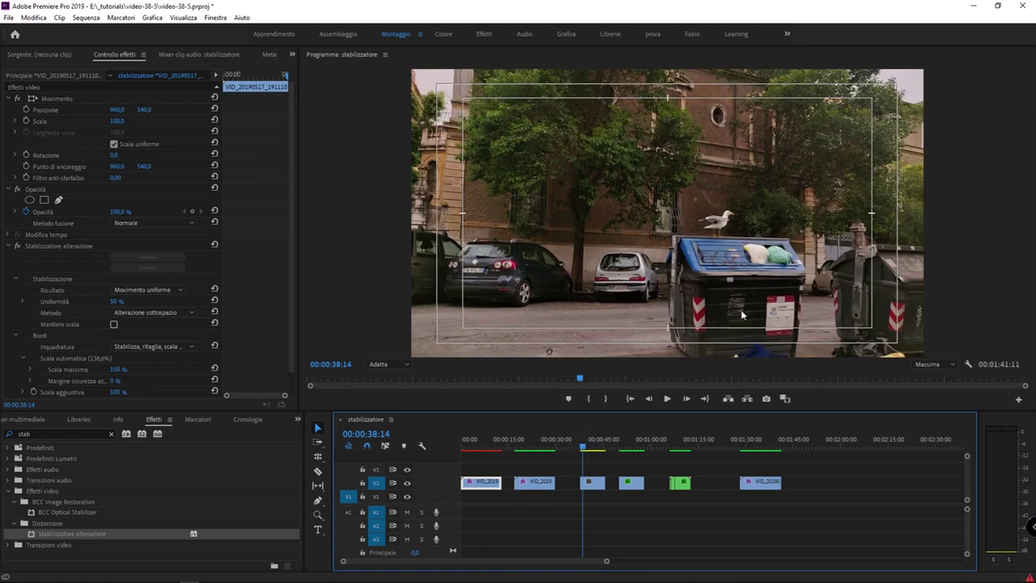
left_click(584, 447)
key("space")
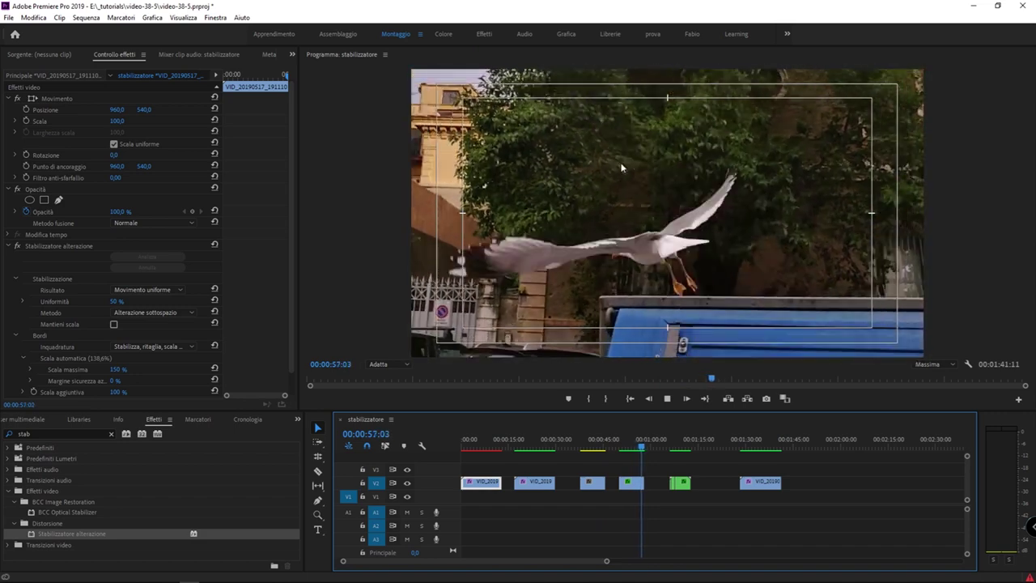
key("space")
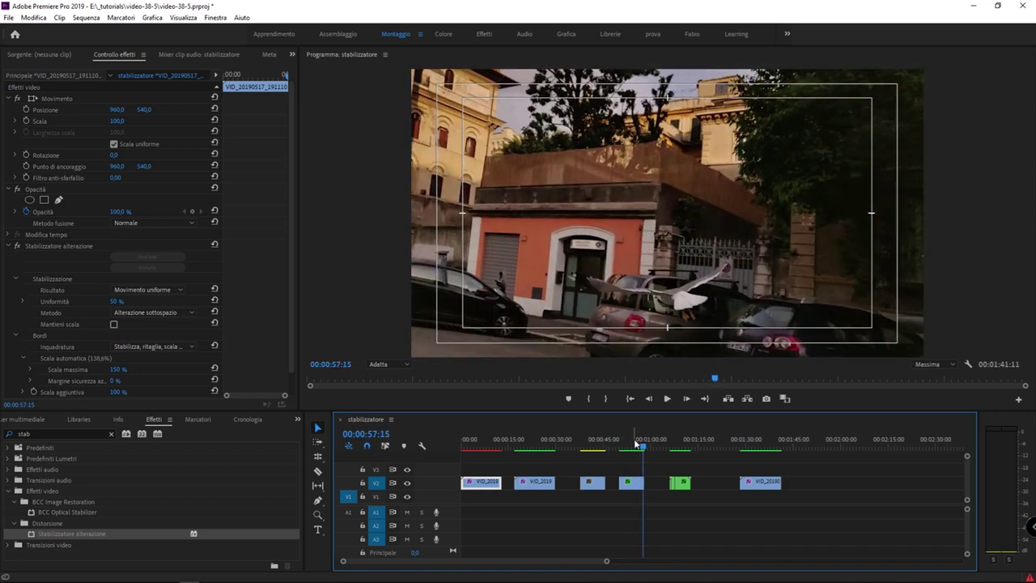
key("Up")
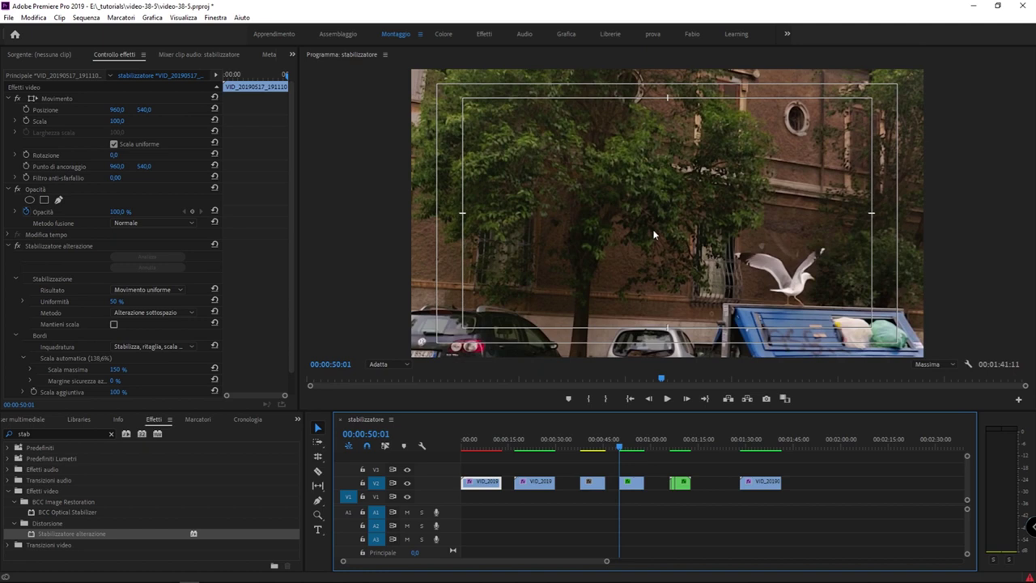
key("space")
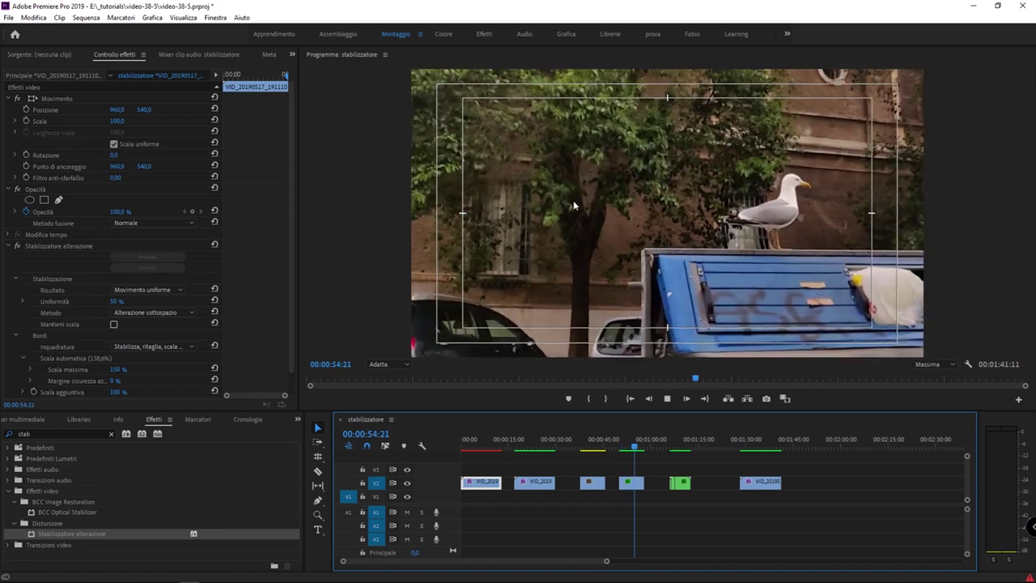
key("space")
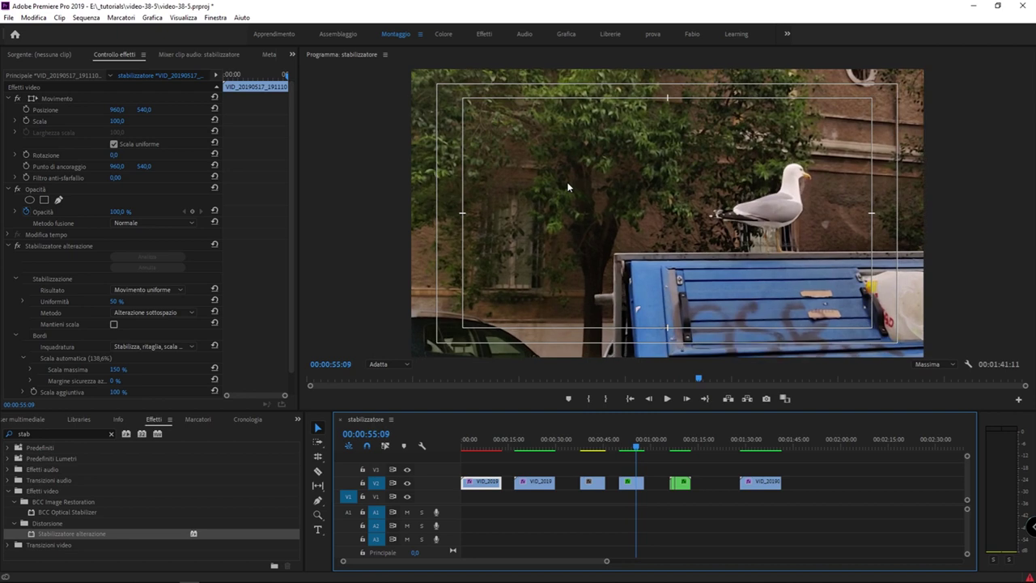
key("j")
key("k")
key("Left")
key("Left")
key("Left")
key("Left")
key("Left")
key("Left")
key("Left")
key("Left")
key("space")
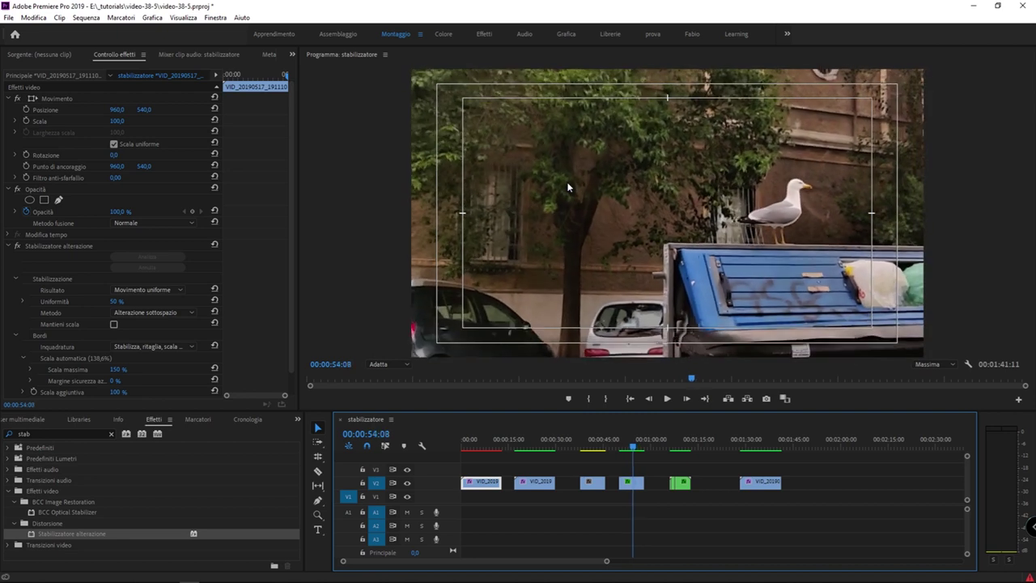
key("space")
key("Left")
key("Left")
key("Left")
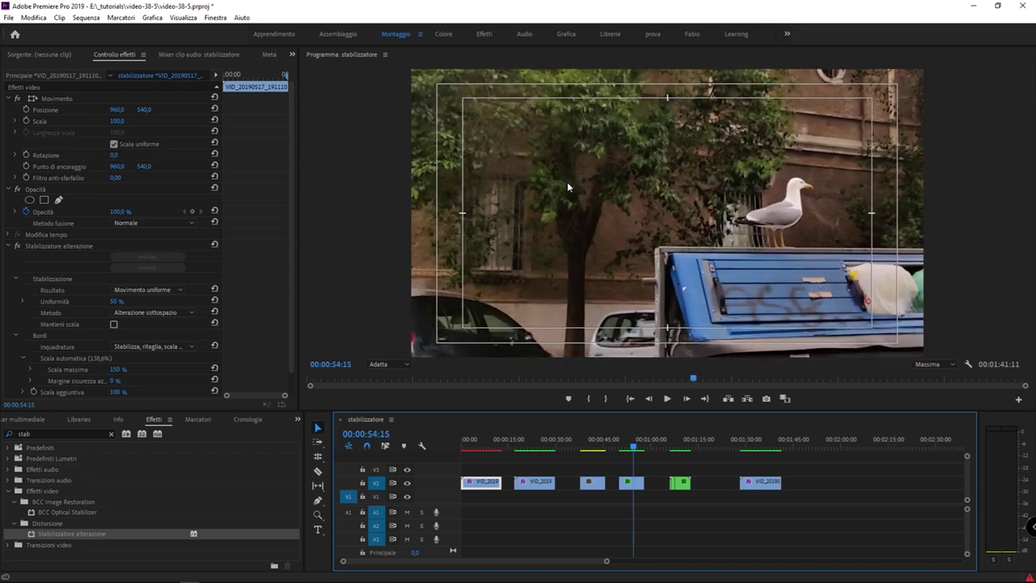
key("Left")
key("Left")
key("Left")
key("Left")
key("Left")
key("Left")
key("Left")
key("Left")
key("Left")
key("space")
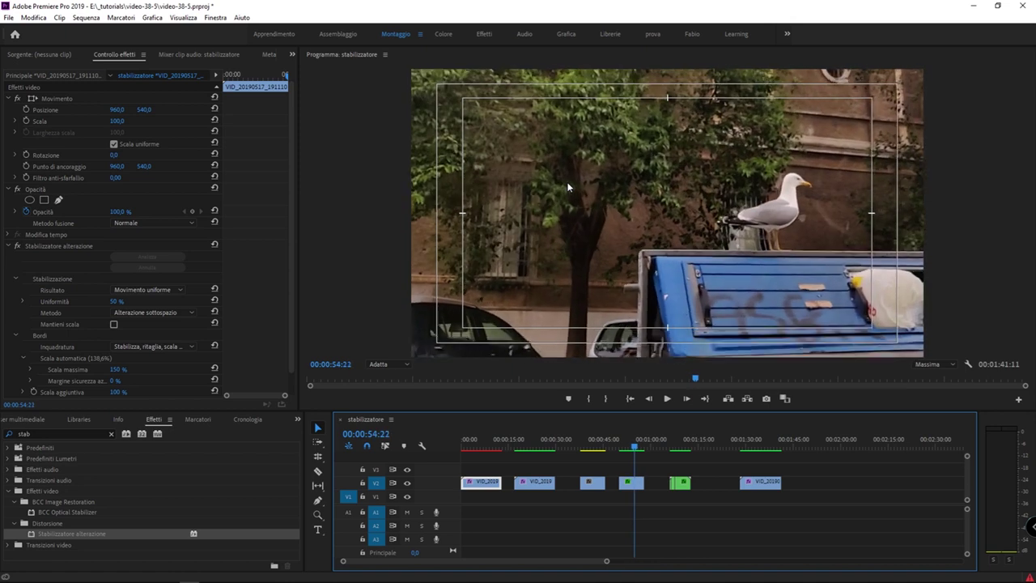
key("space")
key("j")
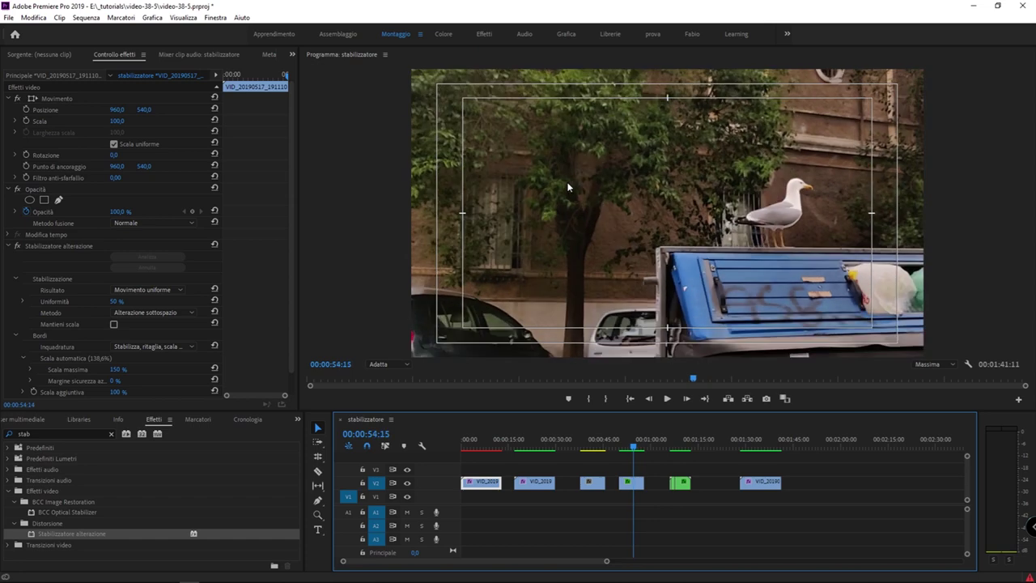
key("space")
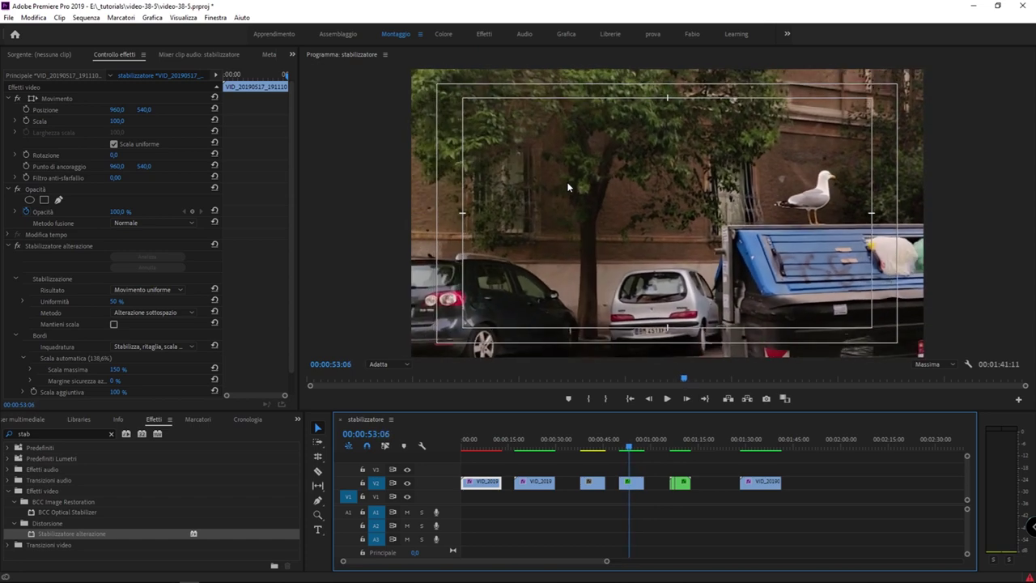
key("j")
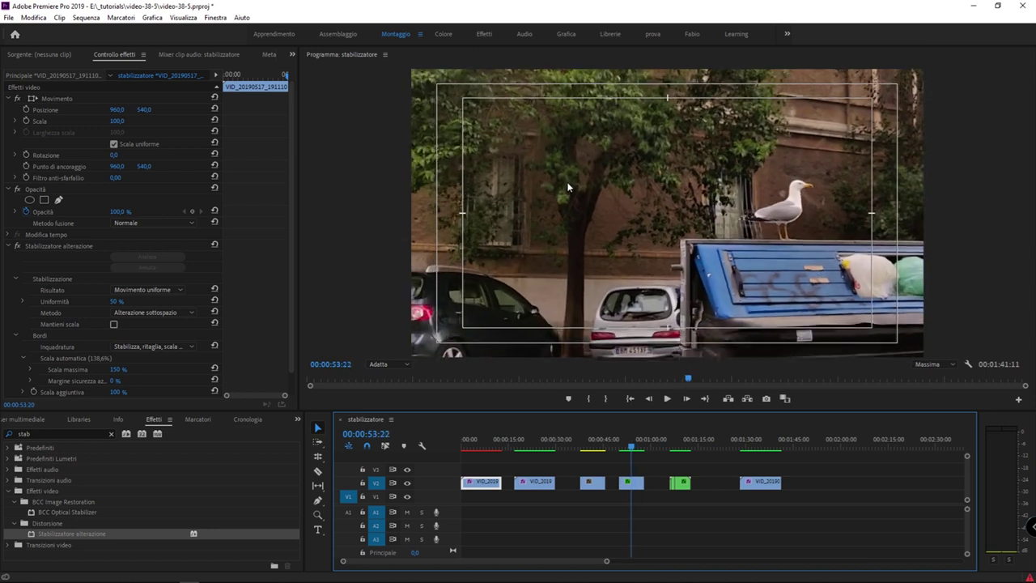
key("space")
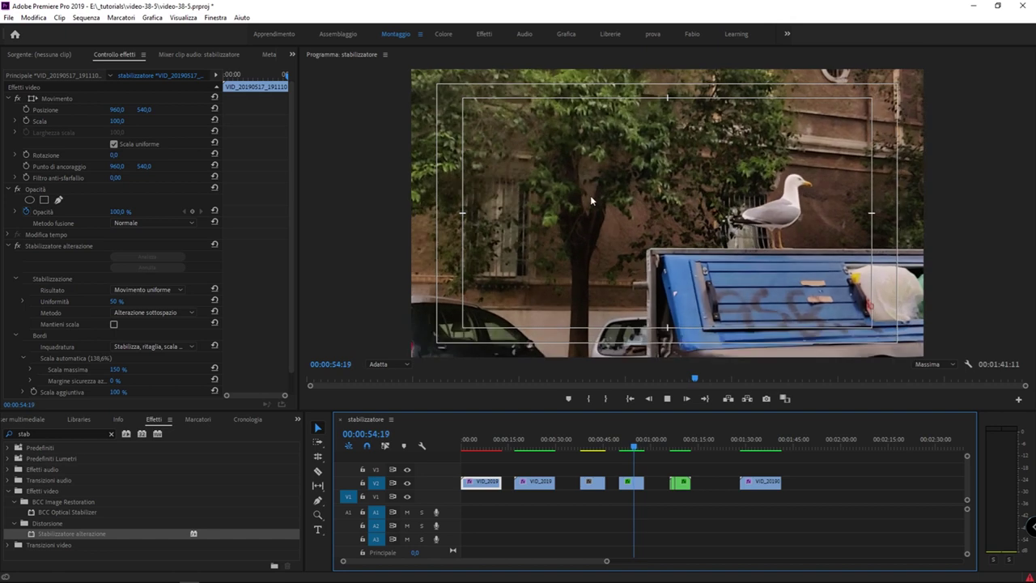
key("space")
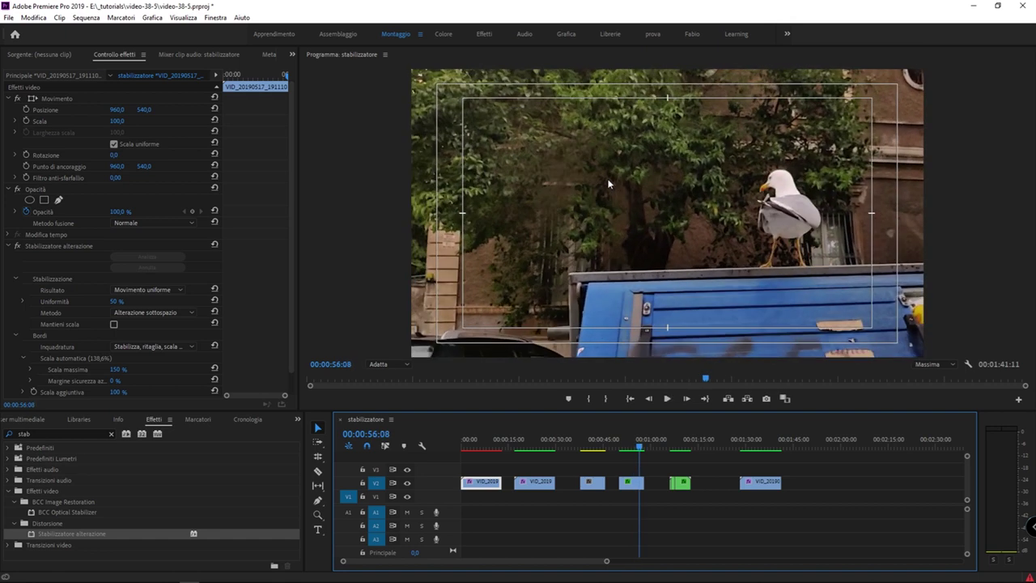
left_click(622, 446)
key("space")
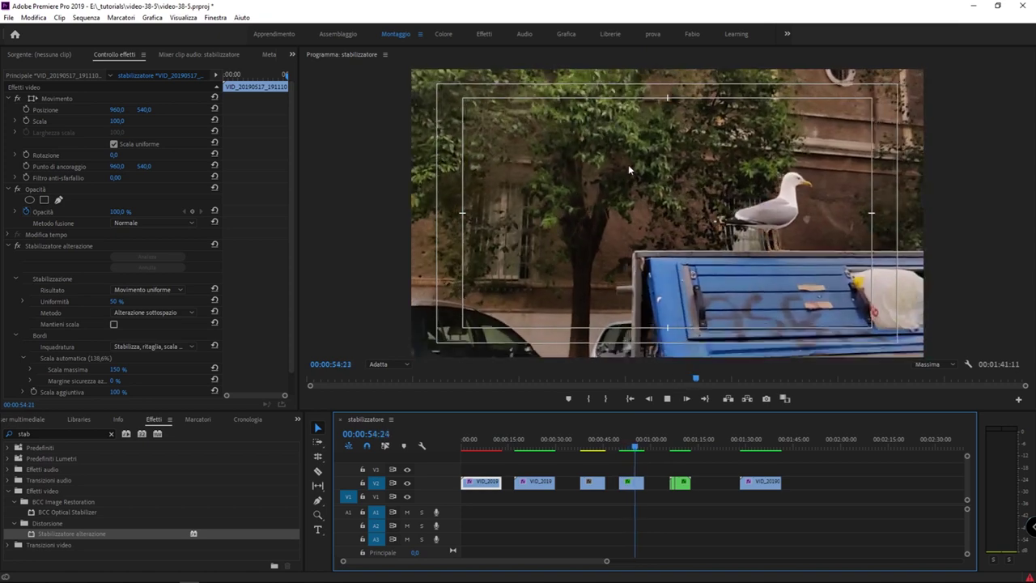
key("space")
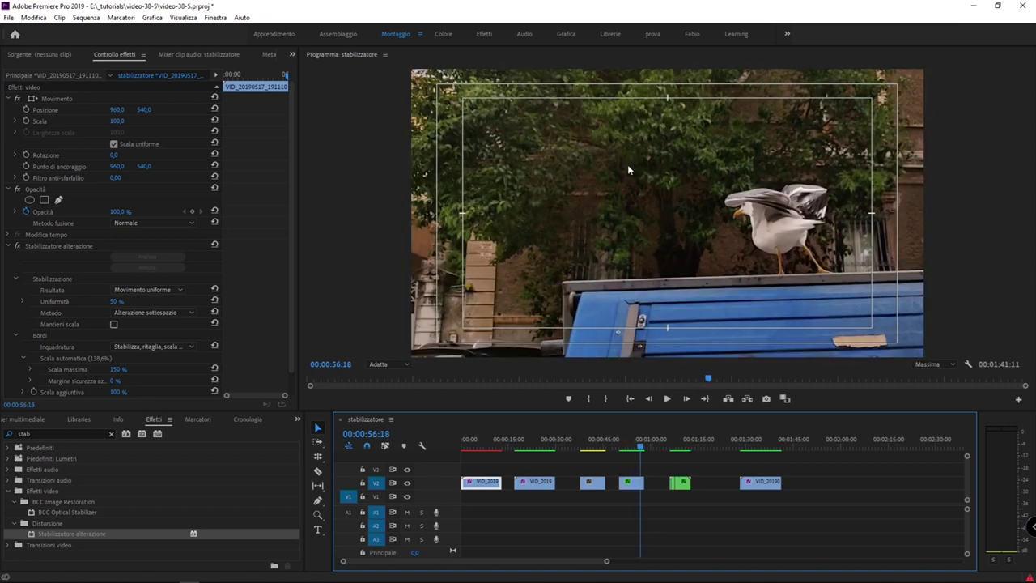
- Play the green-tinted seagull clip from 00:01:06:03, then stop
left_click(669, 447)
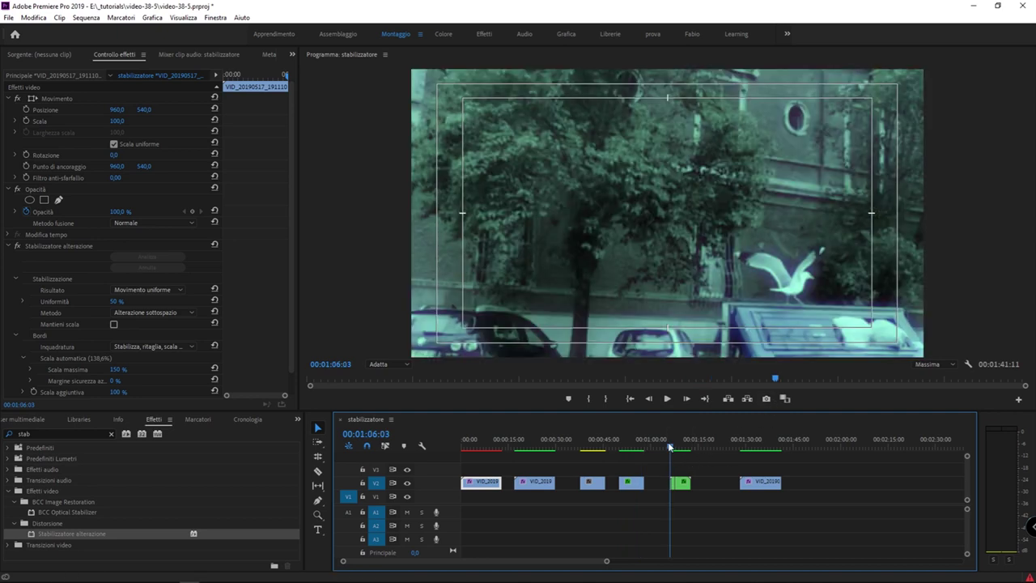
key("space")
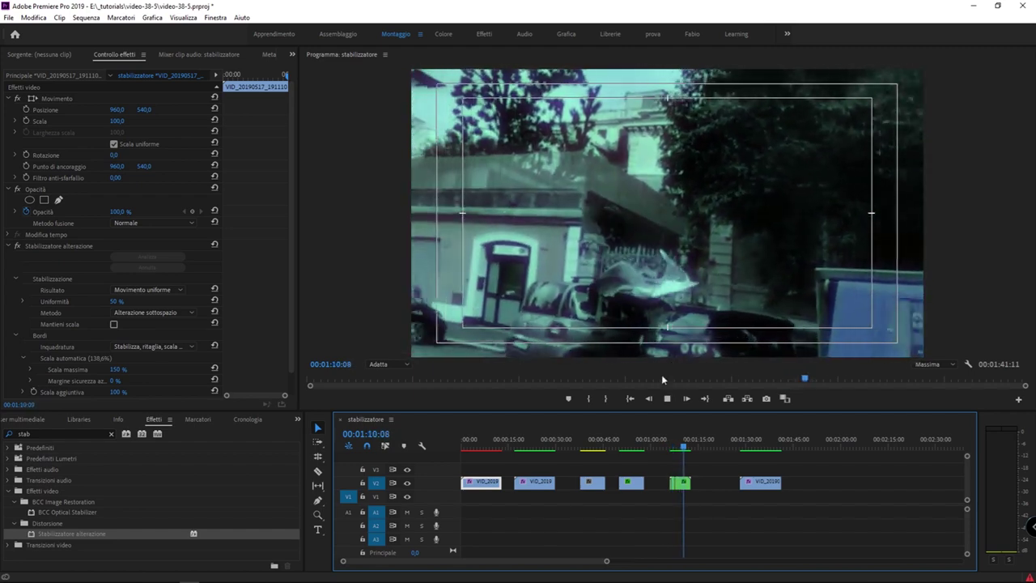
key("space")
key("space")
- Replay the green clip from 00:01:06:14, then return the playhead to 00:01:06:14
left_click(672, 444)
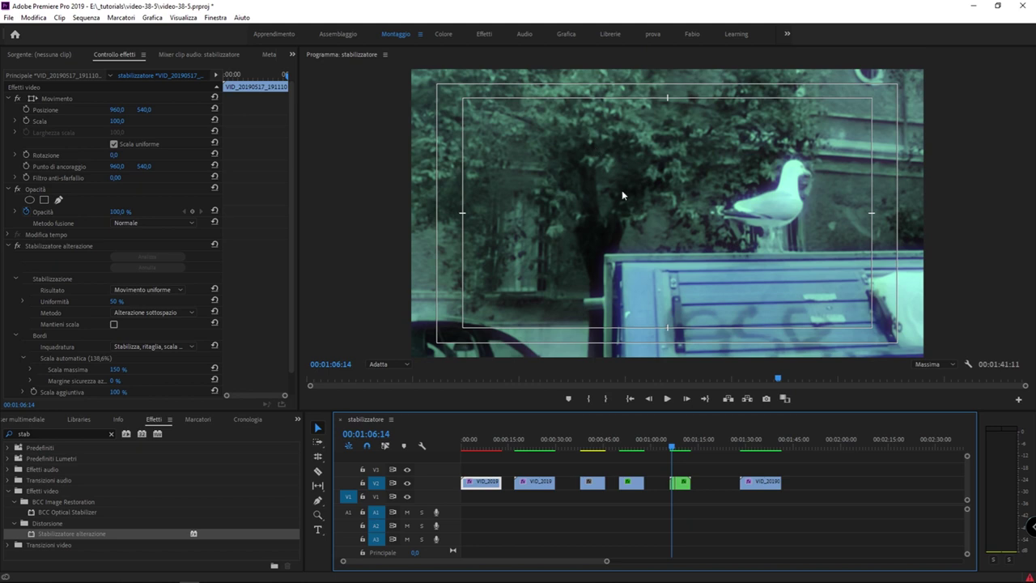
key("space")
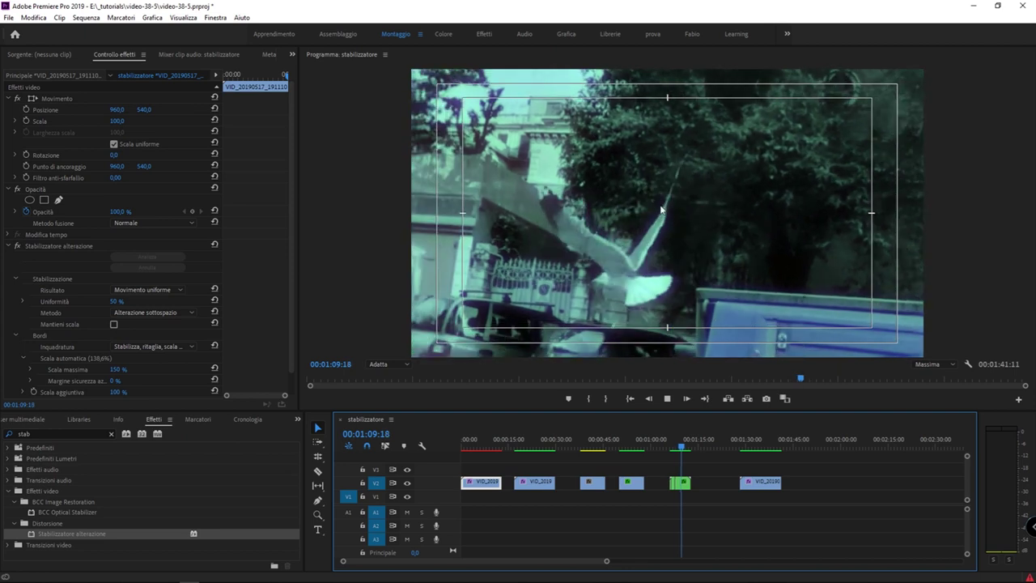
left_click(664, 443)
left_click_drag(664, 443, 672, 443)
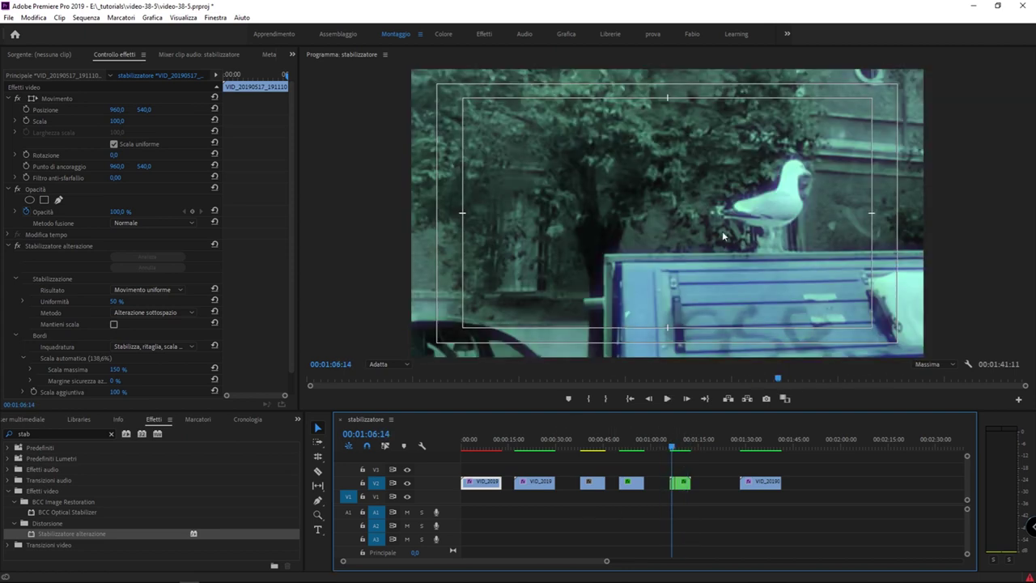